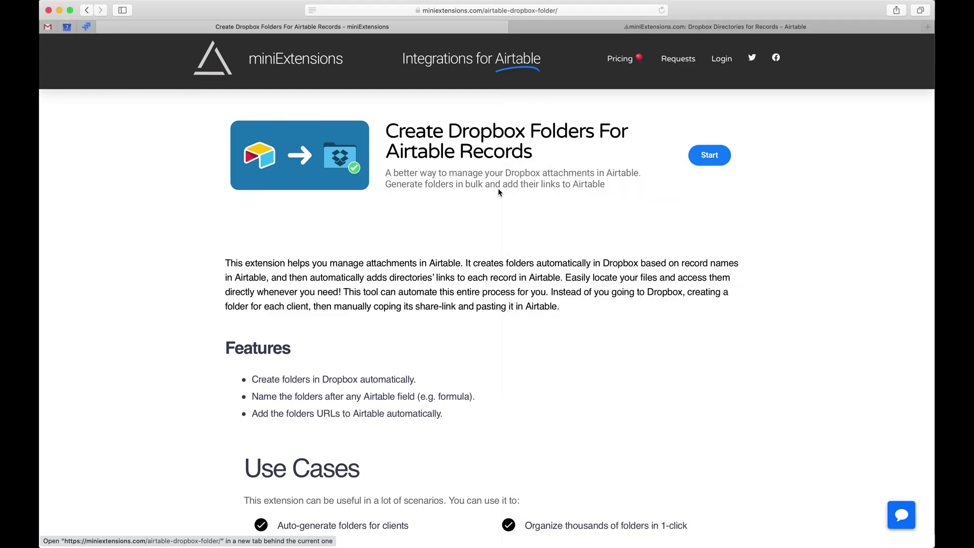
Switch to the Airtable tab showing the Dropbox Directories for Records table
key(ctrl+Tab)
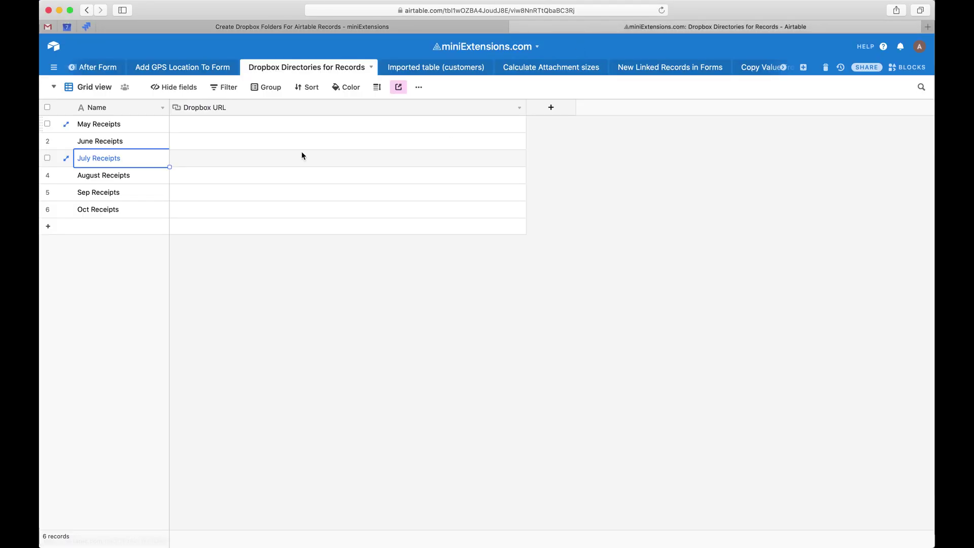
Select the six record names and June's empty Dropbox URL cell, then bring up the miniExtensions form
drag(126, 124, 130, 222)
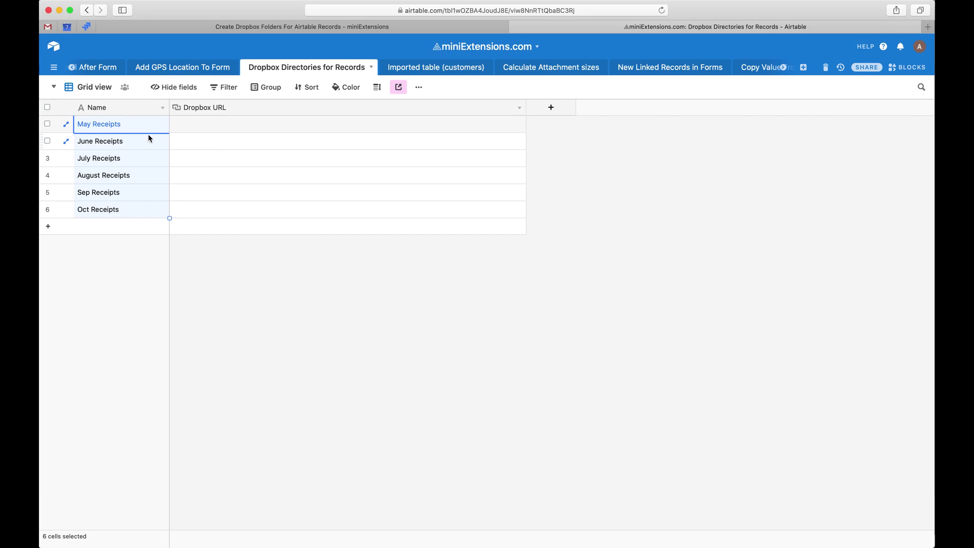
click(142, 146)
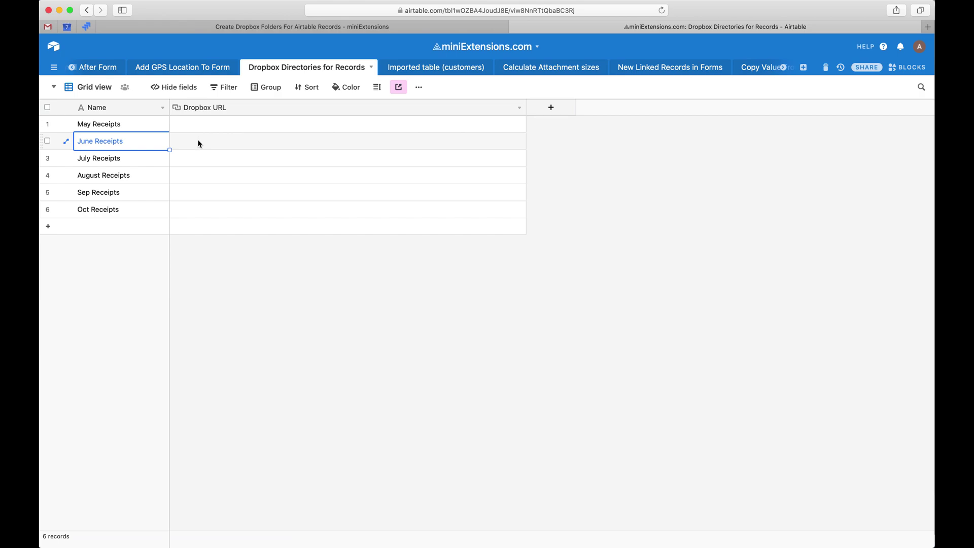
click(184, 144)
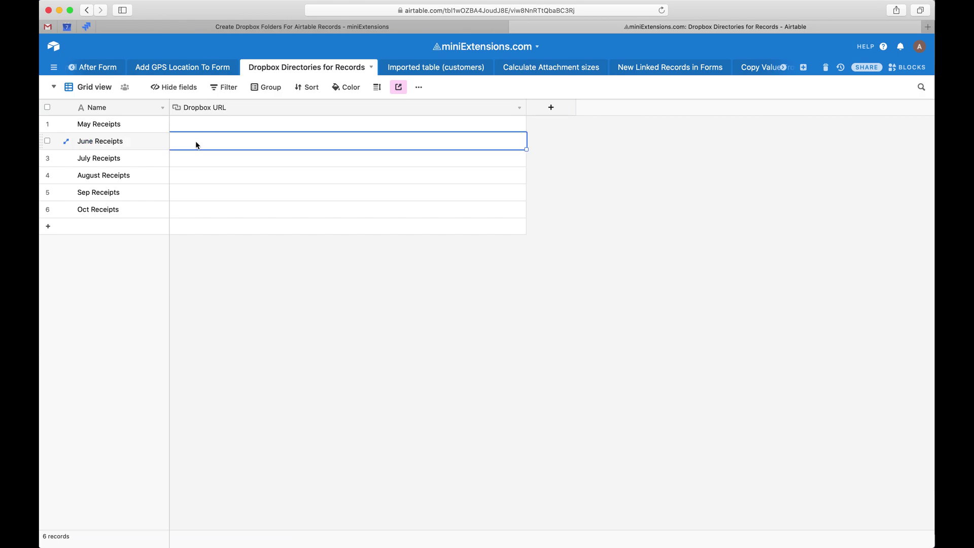
key(super+grave)
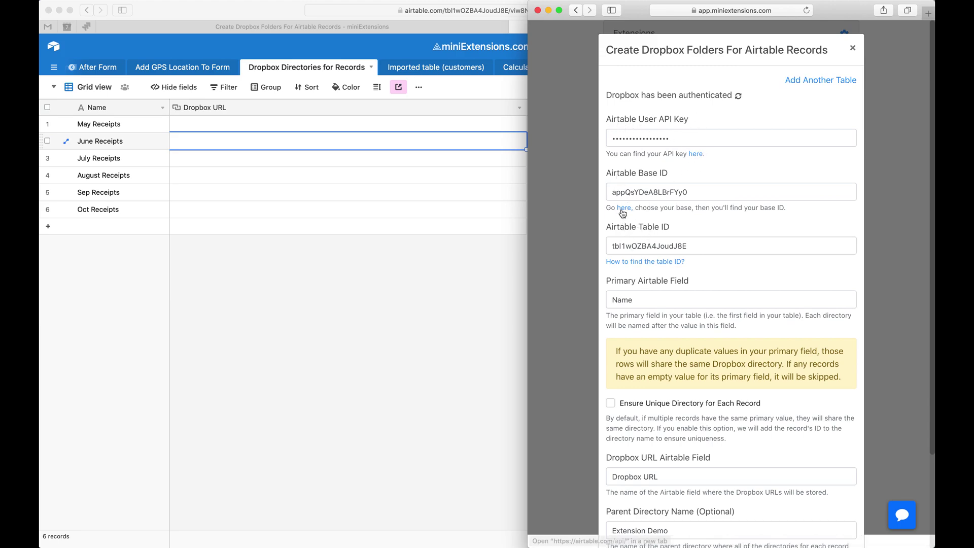
scroll(646, 243, down, 2)
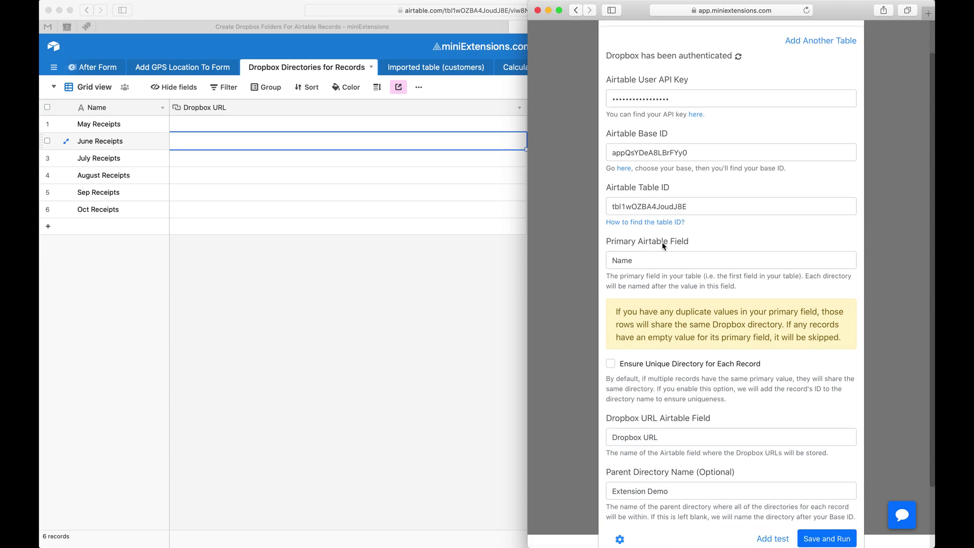
drag(606, 242, 603, 261)
click(695, 244)
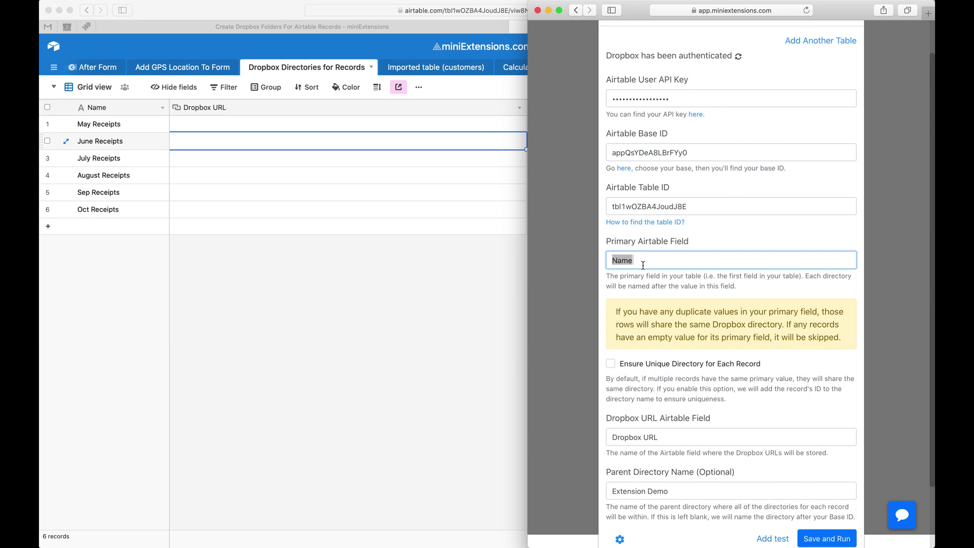
click(101, 109)
double_click(96, 108)
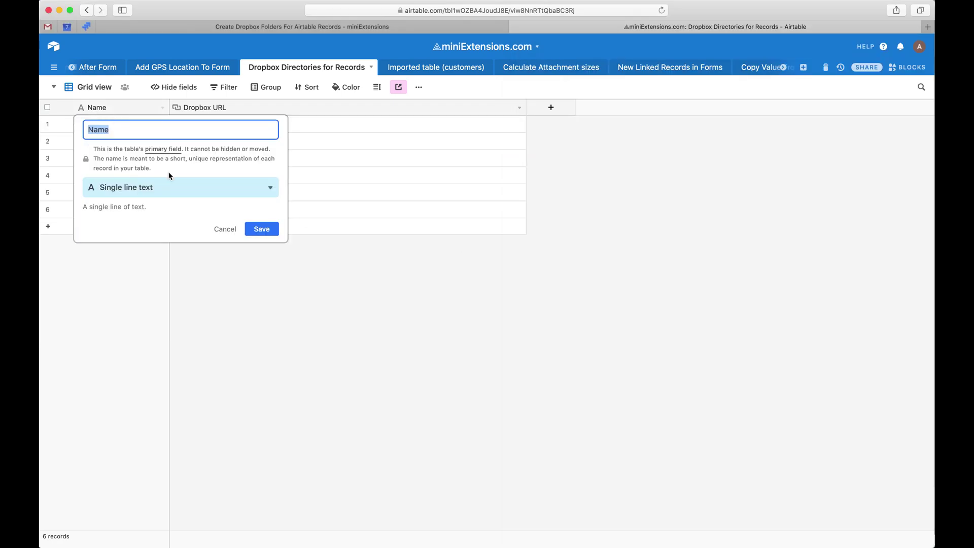
click(225, 229)
key(super+Tab)
key(super+grave)
click(624, 277)
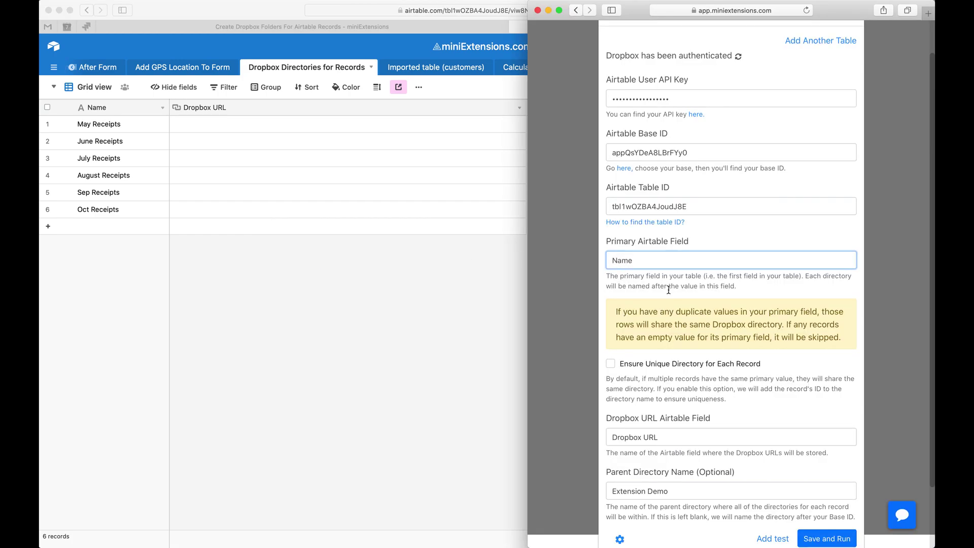
scroll(657, 326, down, 2)
drag(616, 261, 739, 279)
click(683, 279)
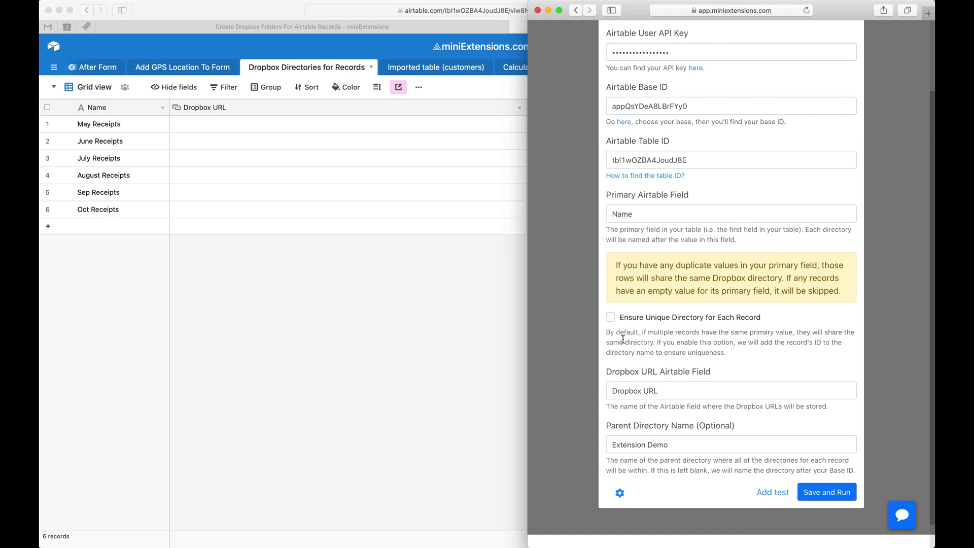
triple_click(680, 387)
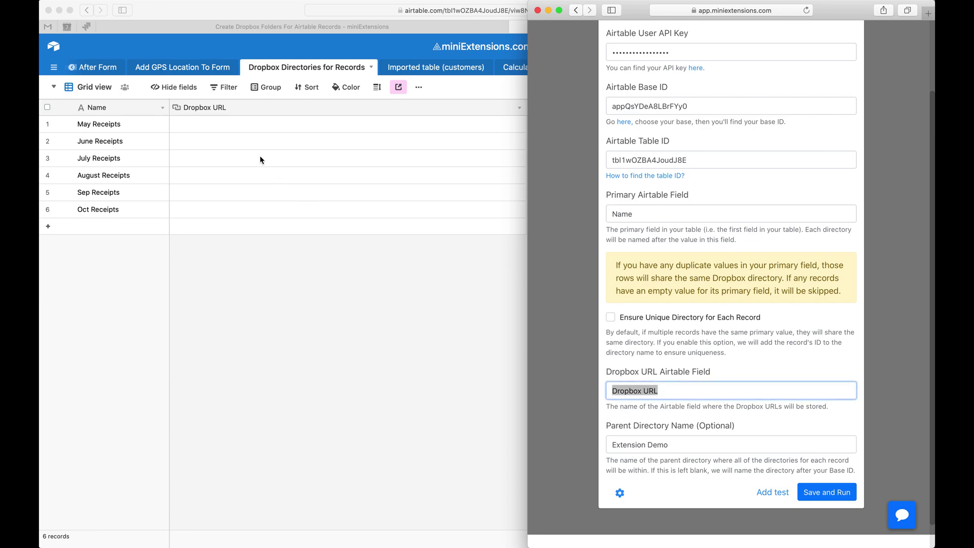
click(665, 392)
drag(665, 392, 580, 393)
drag(609, 444, 706, 443)
click(707, 444)
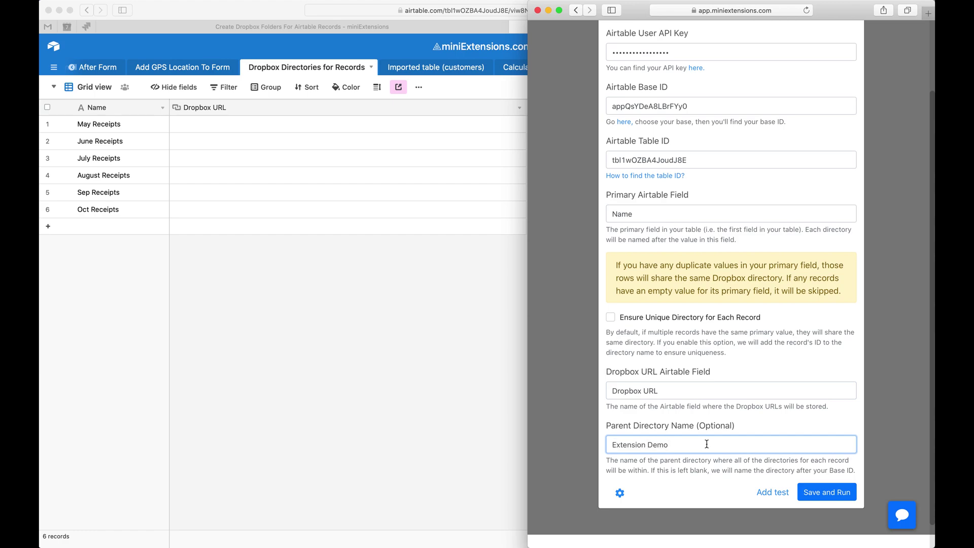
drag(697, 446, 589, 446)
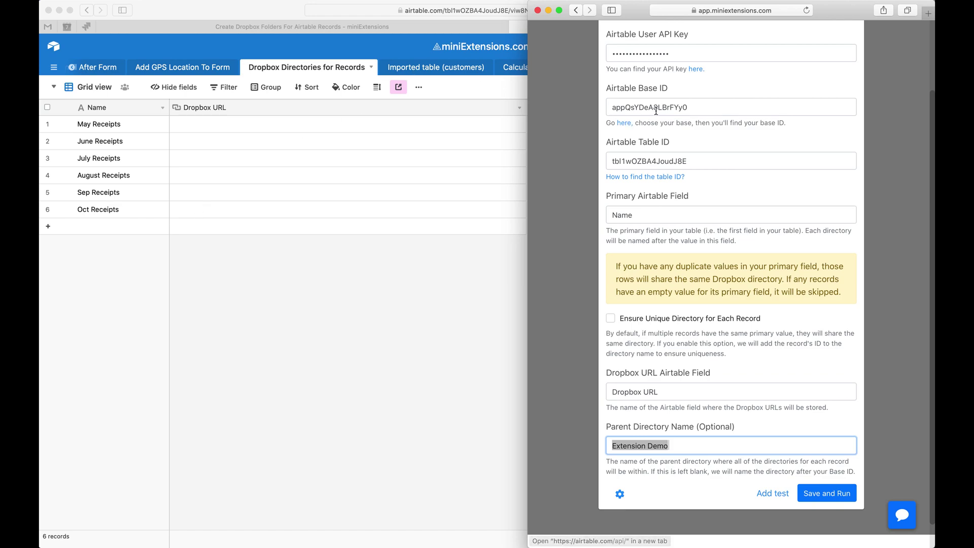
Check the Extension Demo parent folder, then Save and Run to generate Dropbox links for all six records
click(654, 446)
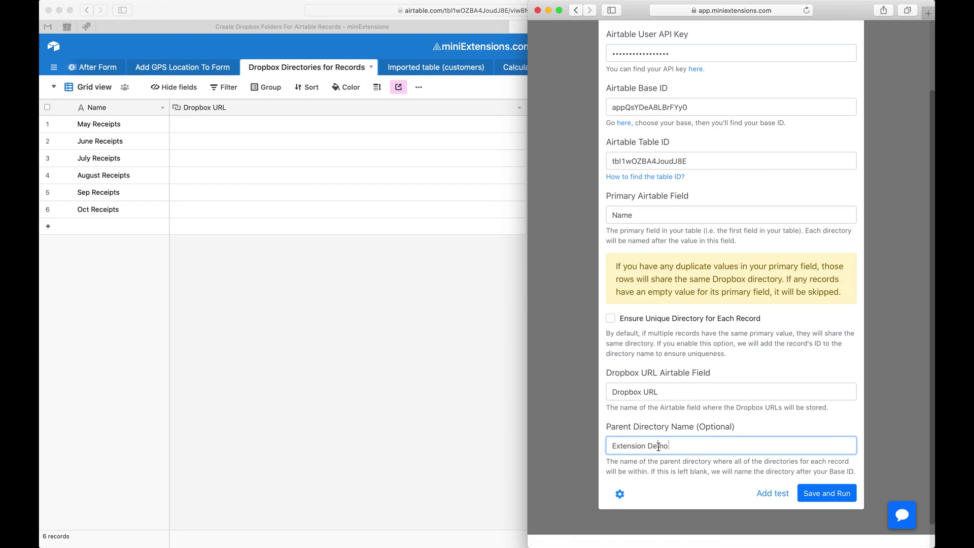
drag(669, 446, 608, 445)
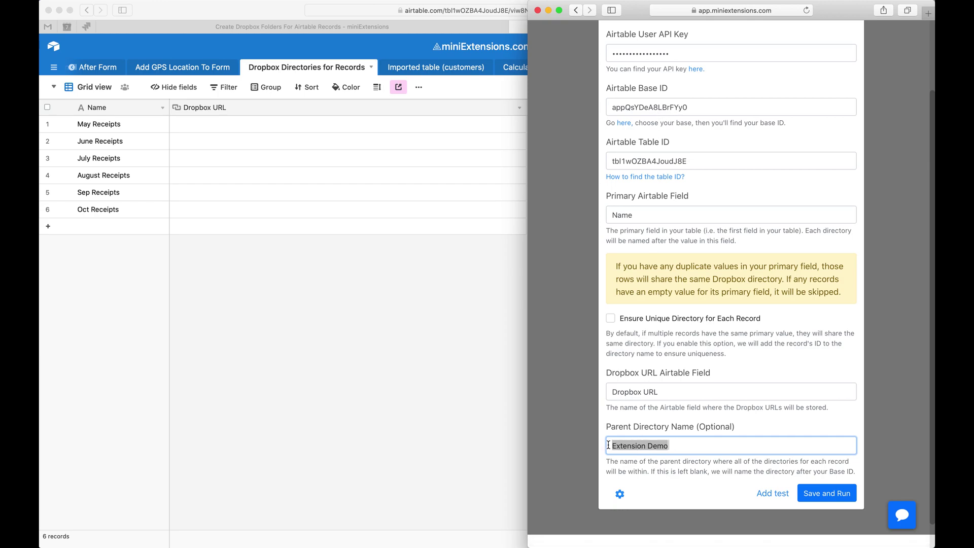
click(814, 498)
scroll(654, 431, down, 2)
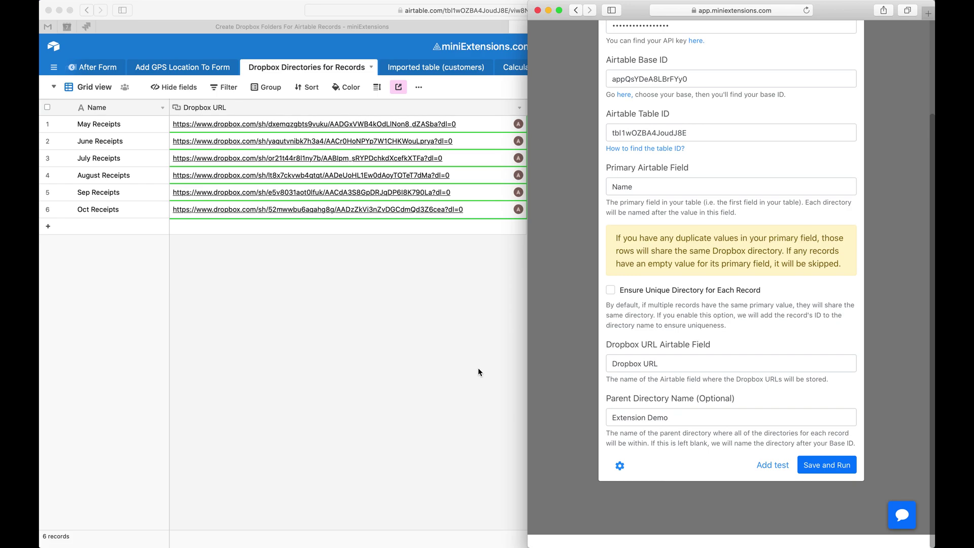
Open the August Receipts link to view its empty Dropbox folder, then return to the table
click(384, 297)
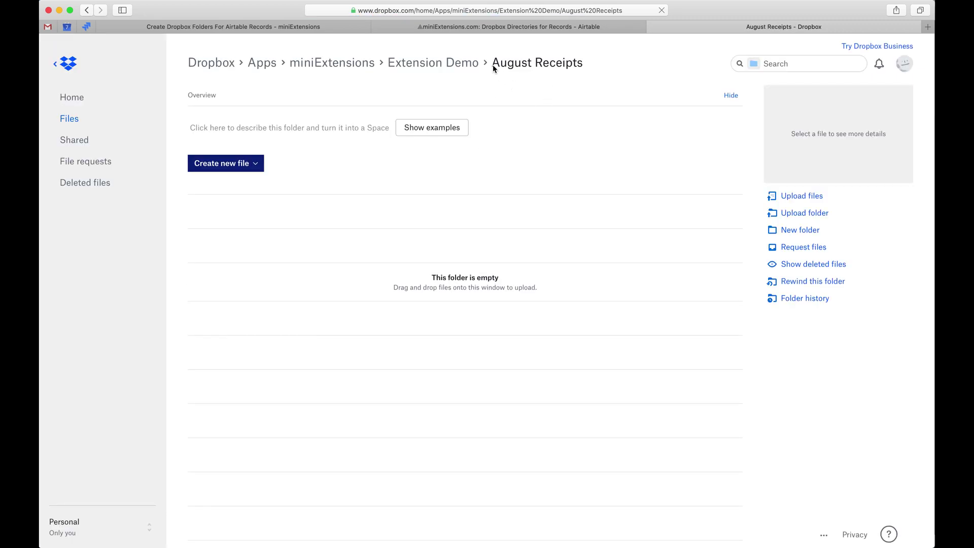
click(522, 27)
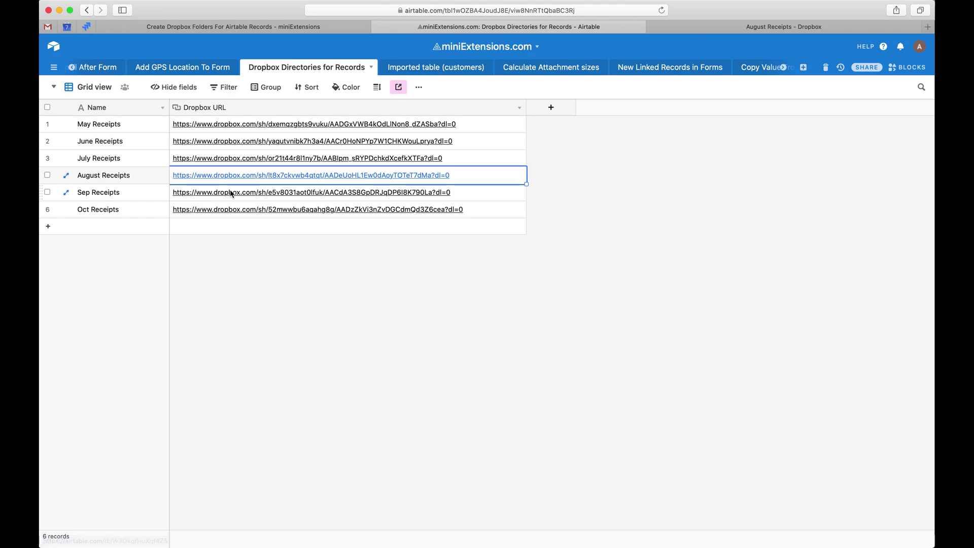
click(687, 27)
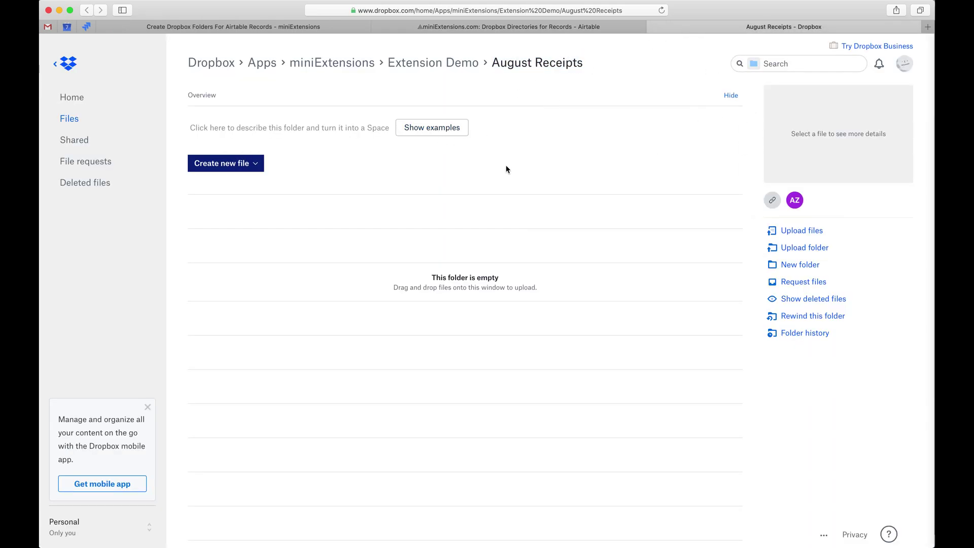
click(530, 29)
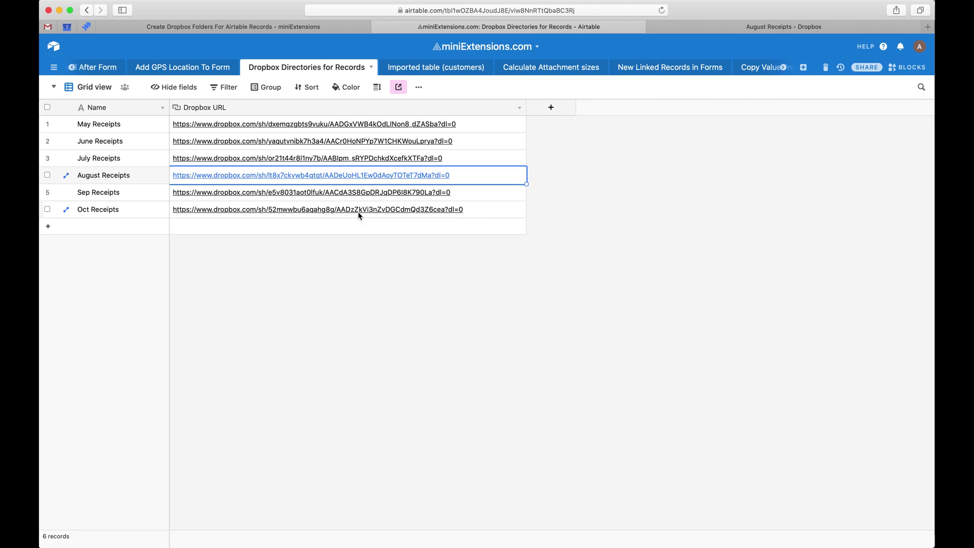
key(super+grave)
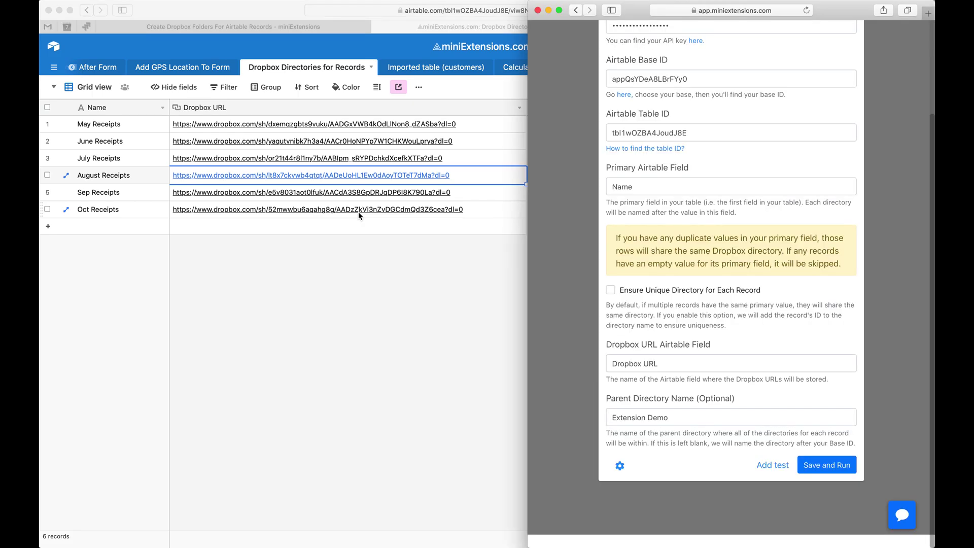
Open the extension's Settings and review the Schedule options without choosing one
click(618, 465)
click(679, 245)
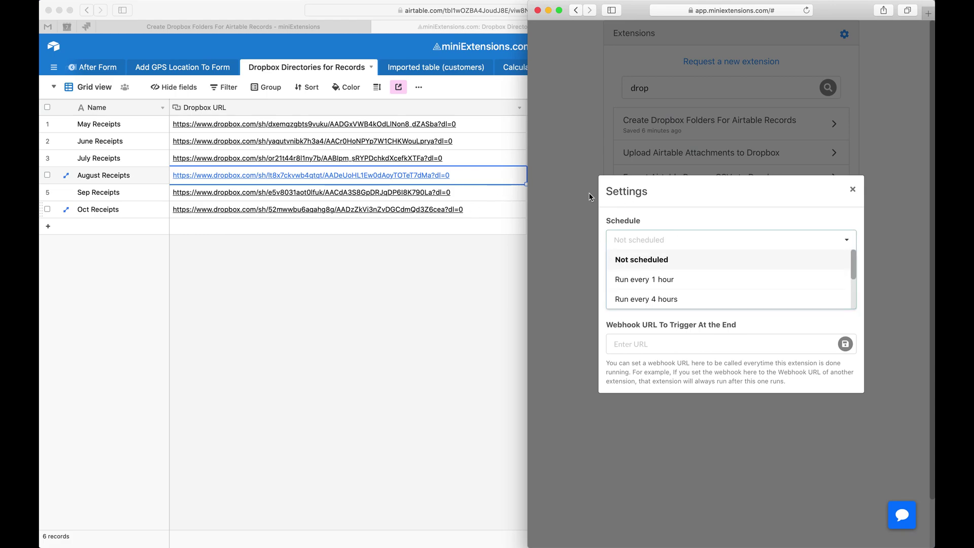
scroll(679, 261, down, 1)
click(679, 226)
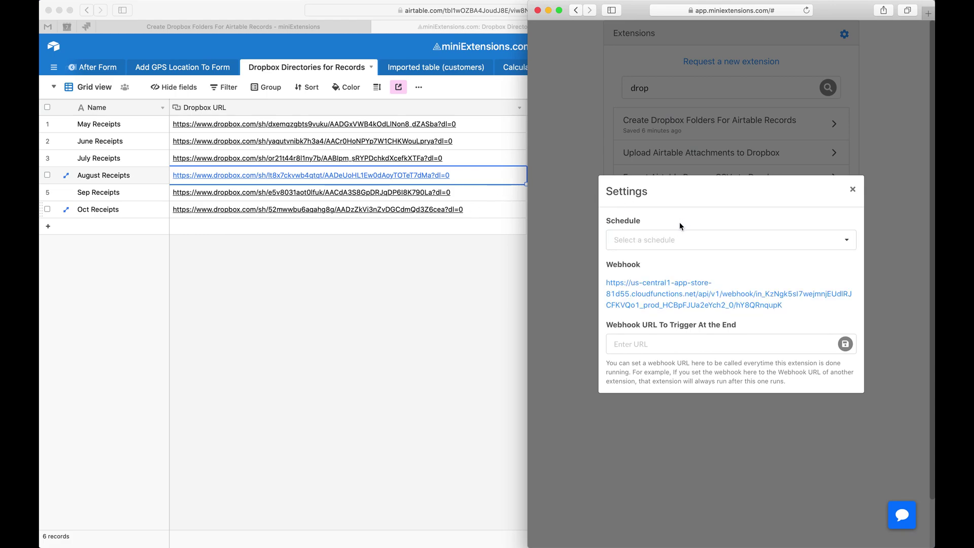